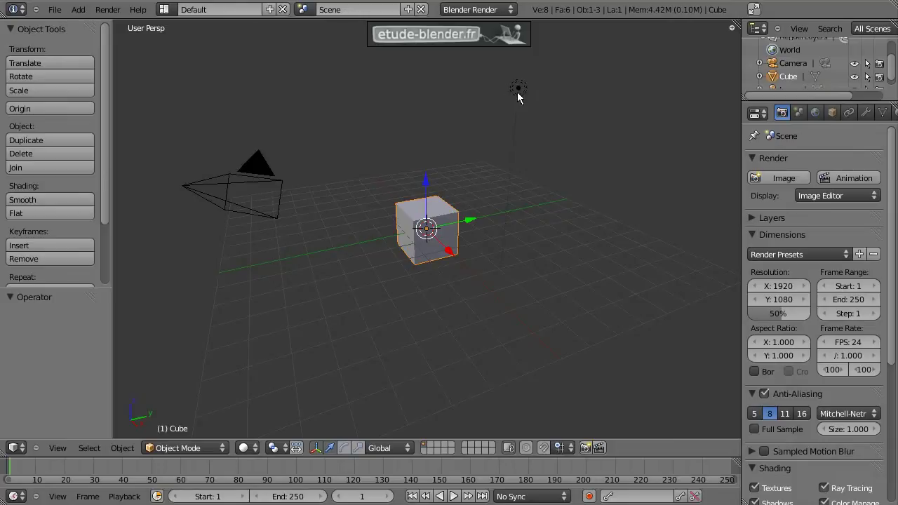
Step: Examine the default cube from different angles and distances in the 3D view
{"action": "right_click", "coordinate": [440, 213]}
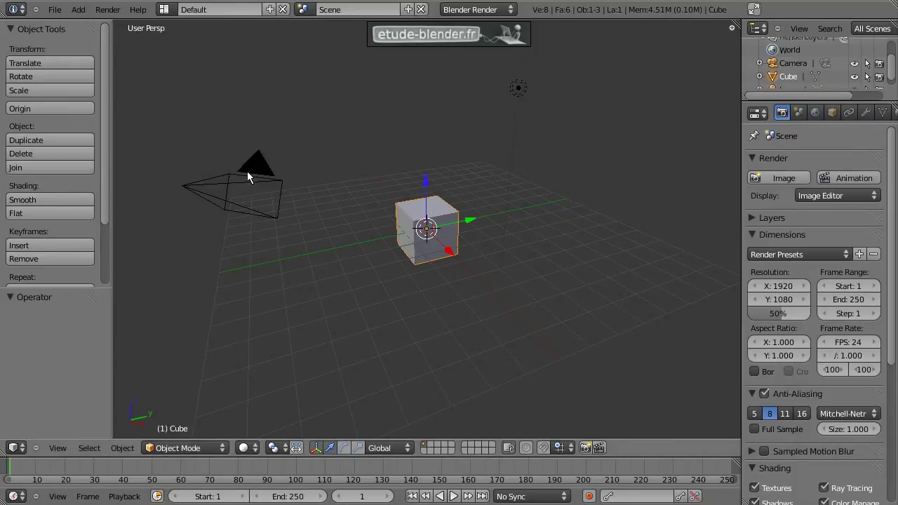
{"action": "right_click", "coordinate": [247, 177]}
{"action": "right_click", "coordinate": [436, 215]}
{"action": "middle_click_drag", "start_coordinate": [378, 238], "coordinate": [471, 228]}
{"action": "scroll", "coordinate": [423, 243], "scroll_direction": "up", "scroll_amount": 4}
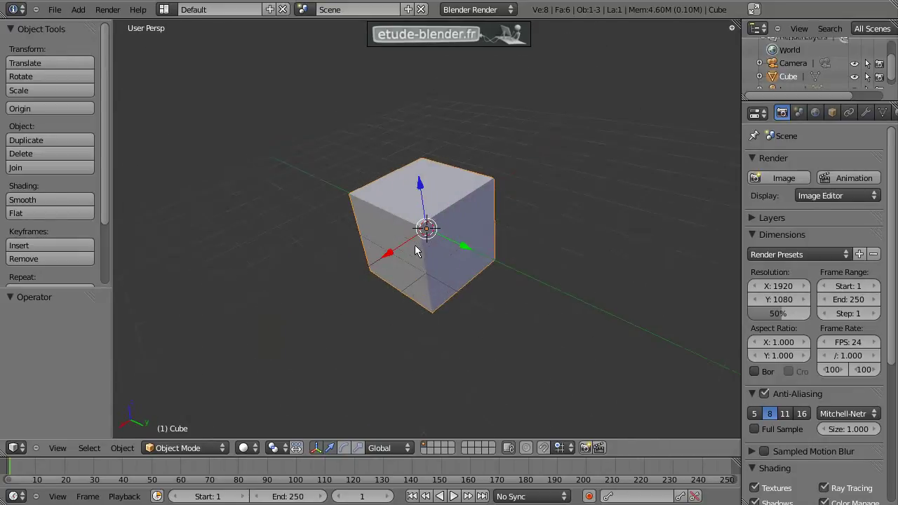
{"action": "scroll", "coordinate": [422, 247], "scroll_direction": "down", "scroll_amount": 6}
{"action": "scroll", "coordinate": [422, 252], "scroll_direction": "up", "scroll_amount": 5}
{"action": "scroll", "coordinate": [421, 251], "scroll_direction": "down", "scroll_amount": 5}
{"action": "scroll", "coordinate": [423, 251], "scroll_direction": "up", "scroll_amount": 6}
{"action": "scroll", "coordinate": [423, 254], "scroll_direction": "down", "scroll_amount": 7}
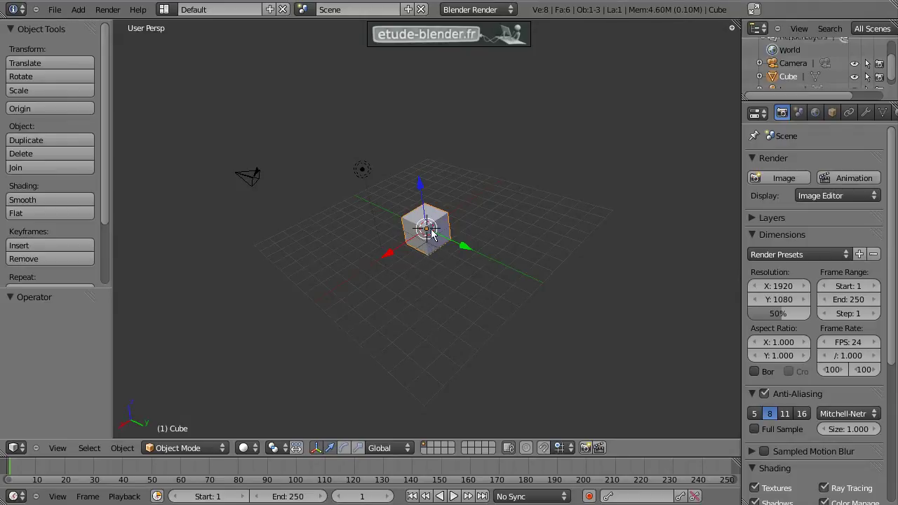
Step: Shift and orbit the view away from the cube, and recentre it on the selected cube
{"action": "middle_click_drag", "start_coordinate": [383, 228], "coordinate": [710, 225]}
{"action": "middle_click_drag", "start_coordinate": [452, 253], "coordinate": [419, 249]}
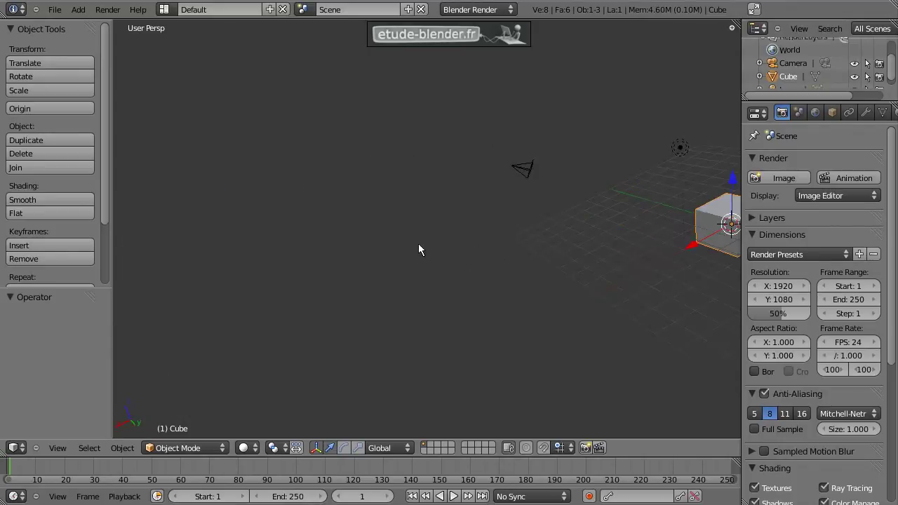
{"action": "middle_click_drag", "start_coordinate": [529, 237], "coordinate": [610, 251]}
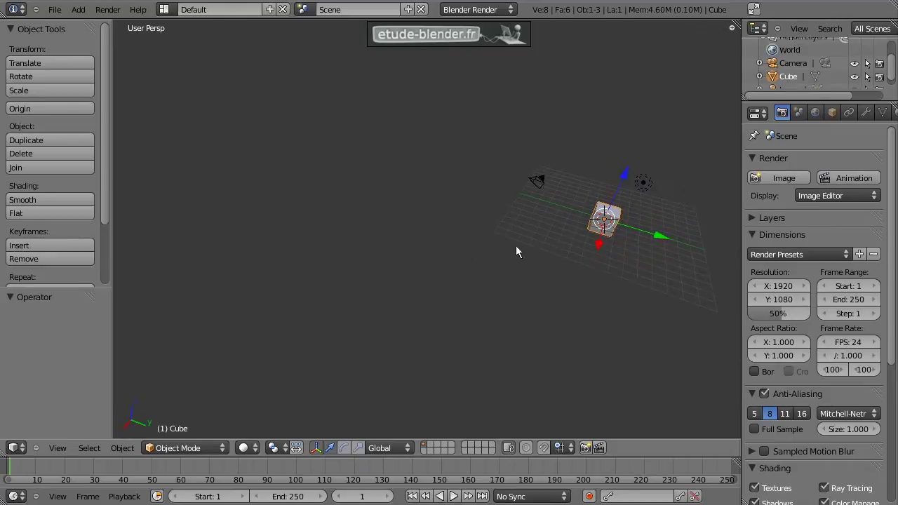
{"action": "mouse_move", "coordinate": [545, 242]}
{"action": "middle_mouse_down"}
{"action": "mouse_move", "coordinate": [400, 245]}
{"action": "mouse_move", "coordinate": [561, 243]}
{"action": "middle_mouse_up"}
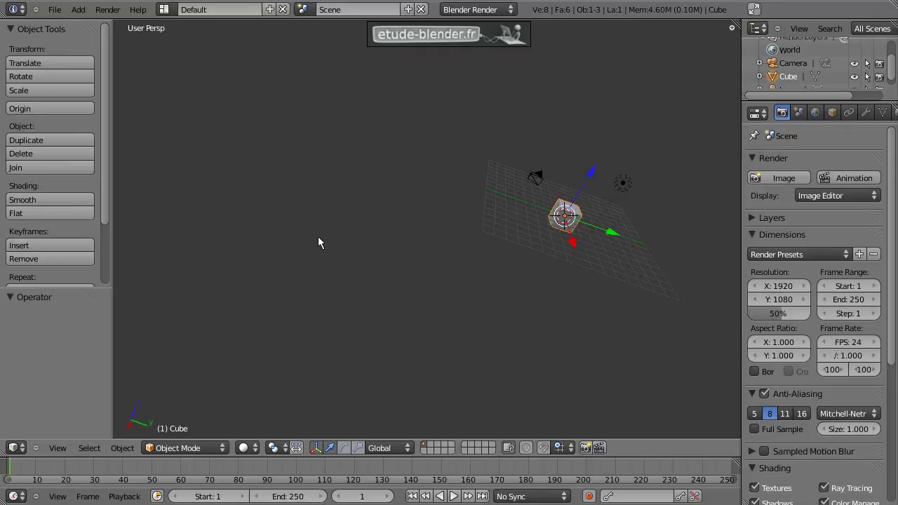
{"action": "key", "text": "KP_Decimal"}
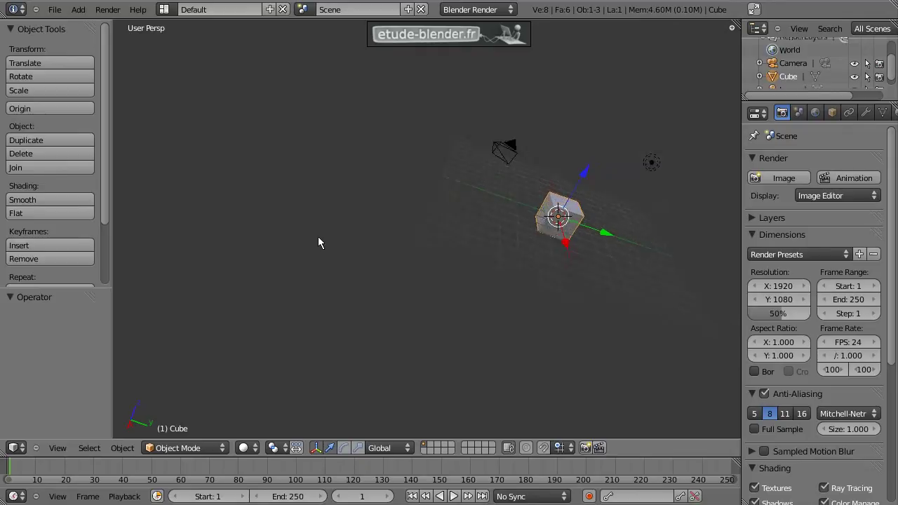
{"action": "scroll", "coordinate": [513, 283], "scroll_direction": "down", "scroll_amount": 6}
{"action": "middle_click_drag", "start_coordinate": [484, 286], "coordinate": [476, 312]}
{"action": "middle_click_drag", "start_coordinate": [534, 275], "coordinate": [617, 88]}
Step: Split the 3D view horizontally and turn the upper area into a User Preferences editor
{"action": "left_click_drag", "start_coordinate": [739, 23], "coordinate": [34, 207]}
{"action": "left_click", "coordinate": [15, 209]}
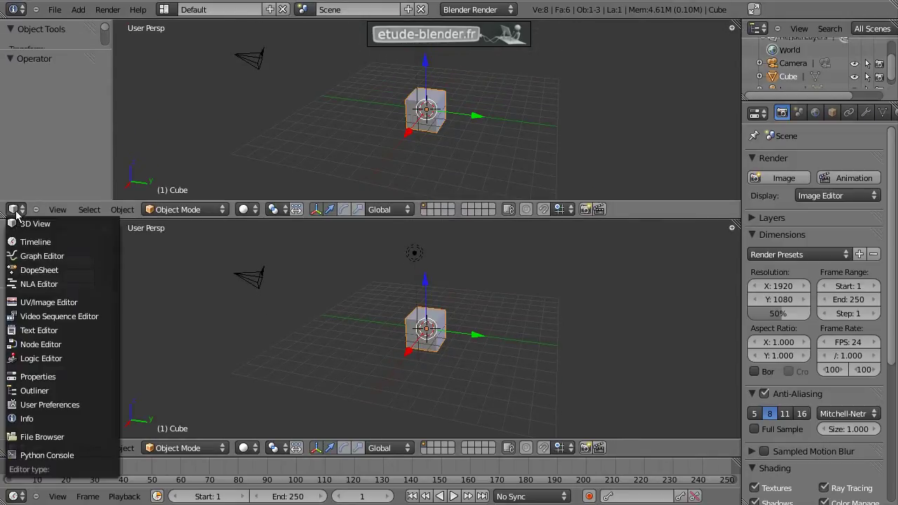
{"action": "left_click", "coordinate": [83, 411]}
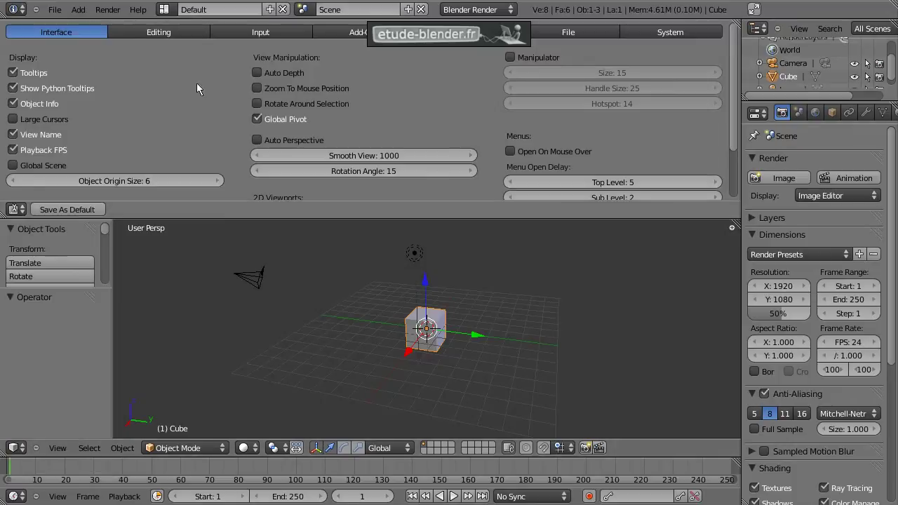
Step: Set the orbit style to Turntable in the input preferences and try it by orbiting around the cube
{"action": "left_click", "coordinate": [242, 32]}
{"action": "scroll", "coordinate": [181, 138], "scroll_direction": "down", "scroll_amount": 4}
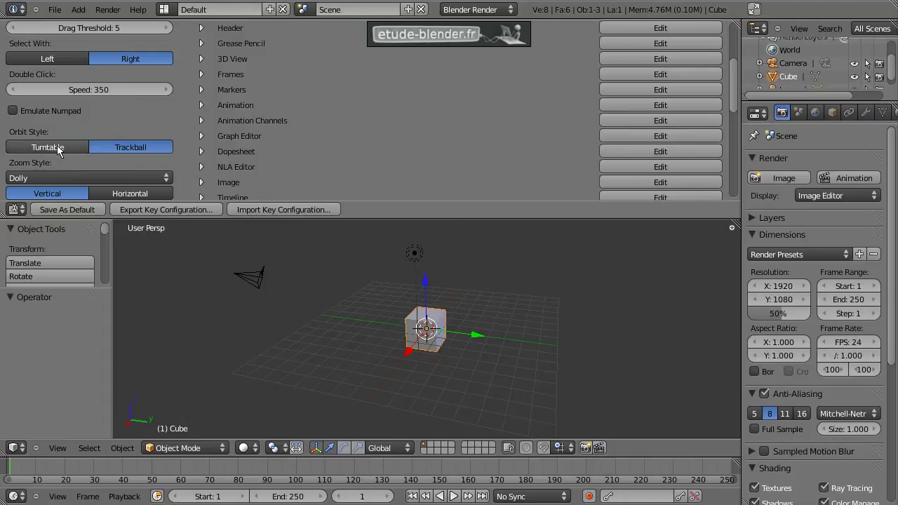
{"action": "left_click", "coordinate": [62, 147]}
{"action": "middle_click_drag", "start_coordinate": [510, 356], "coordinate": [329, 303]}
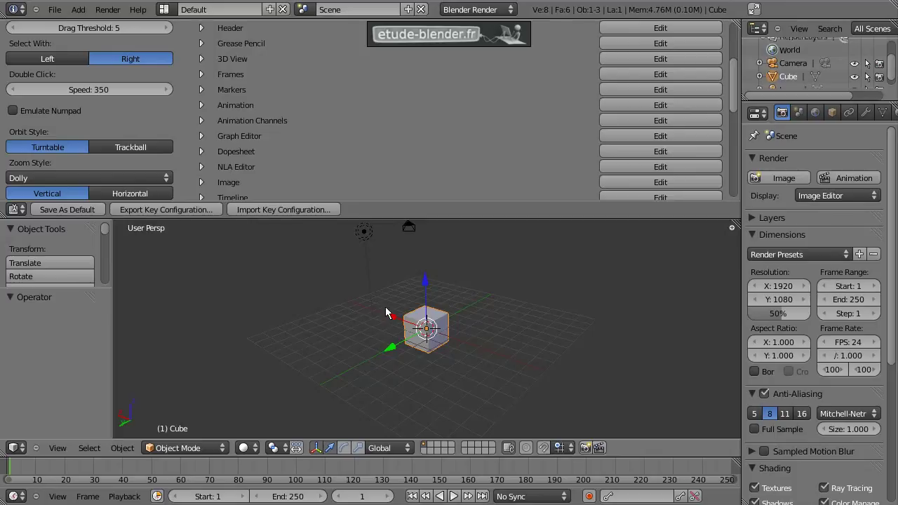
{"action": "middle_click_drag", "start_coordinate": [299, 325], "coordinate": [339, 338]}
Step: Enable Emulate 3 Button Mouse, try navigating around the cube with it, and merge the preferences area back into the 3D view
{"action": "scroll", "coordinate": [180, 116], "scroll_direction": "up", "scroll_amount": 5}
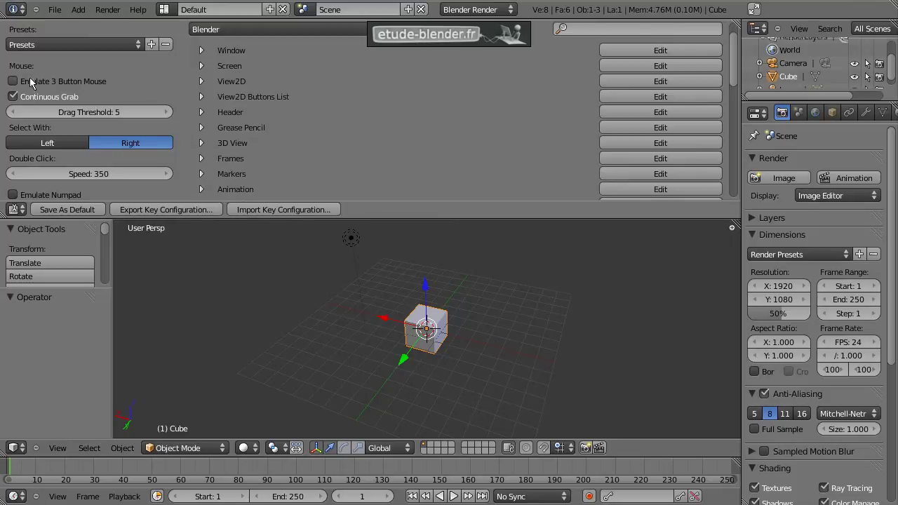
{"action": "left_click", "coordinate": [13, 83]}
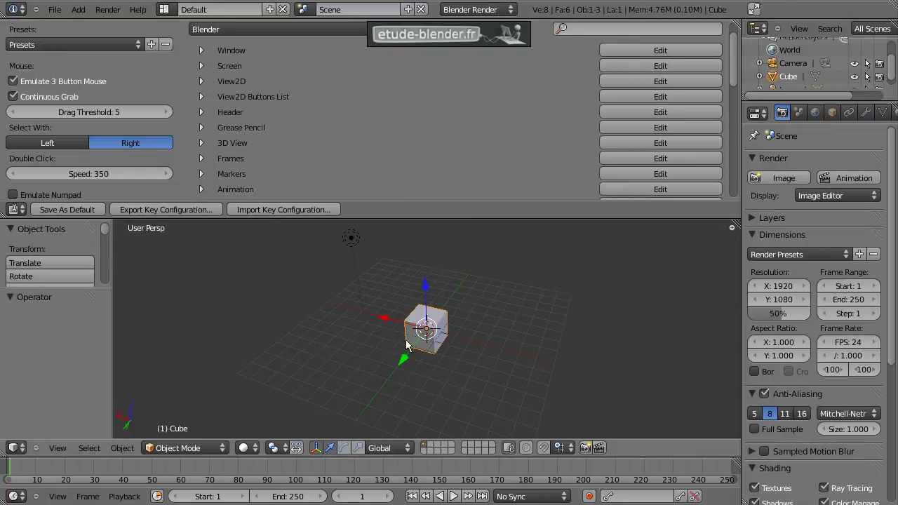
{"action": "left_click_drag", "start_coordinate": [399, 347], "coordinate": [438, 300], "text": "alt"}
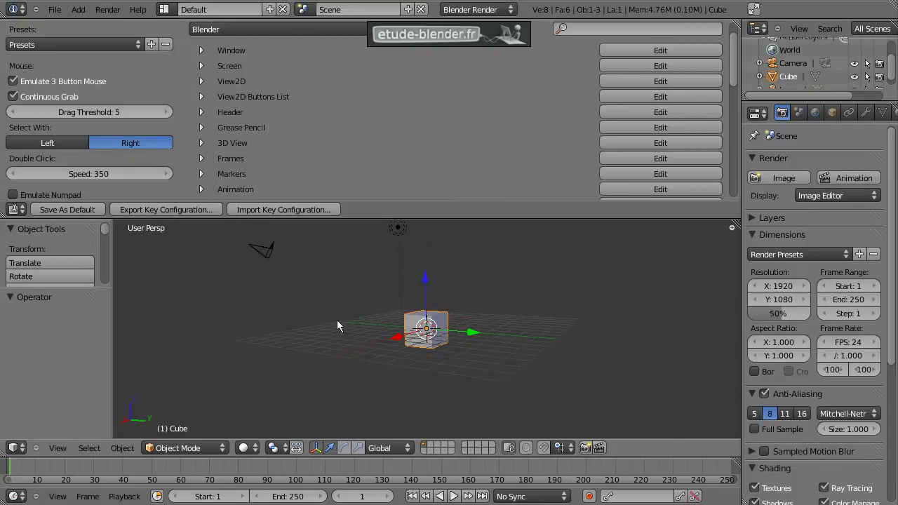
{"action": "left_click_drag", "start_coordinate": [353, 303], "coordinate": [339, 318], "text": "alt"}
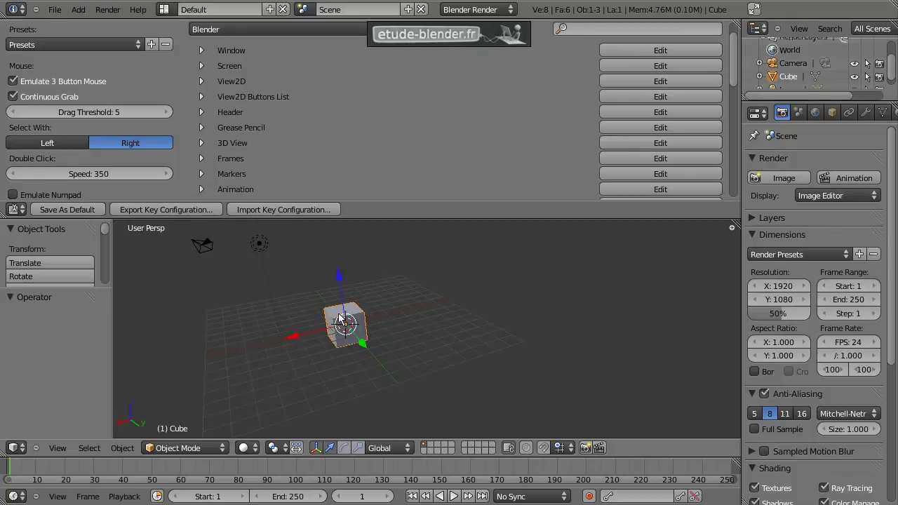
{"action": "scroll", "coordinate": [339, 317], "scroll_direction": "up", "scroll_amount": 3}
{"action": "scroll", "coordinate": [339, 318], "scroll_direction": "down", "scroll_amount": 7}
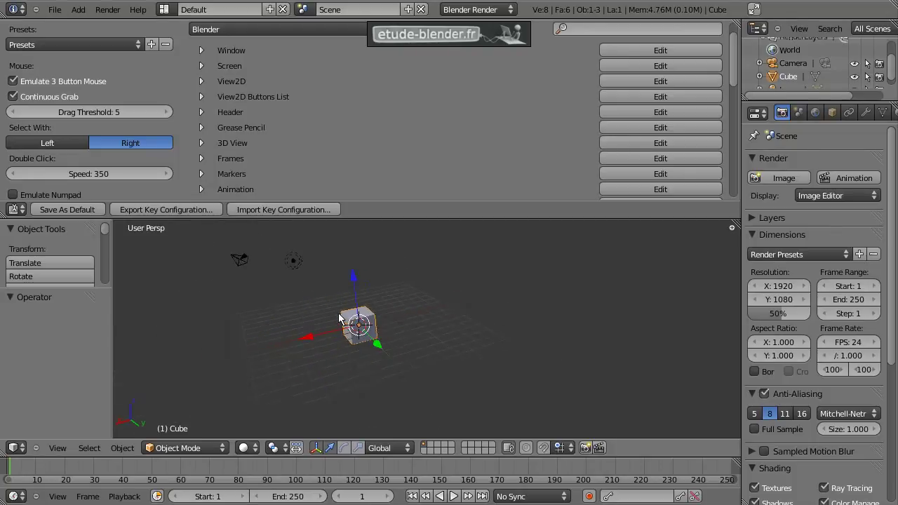
{"action": "scroll", "coordinate": [339, 319], "scroll_direction": "up", "scroll_amount": 4}
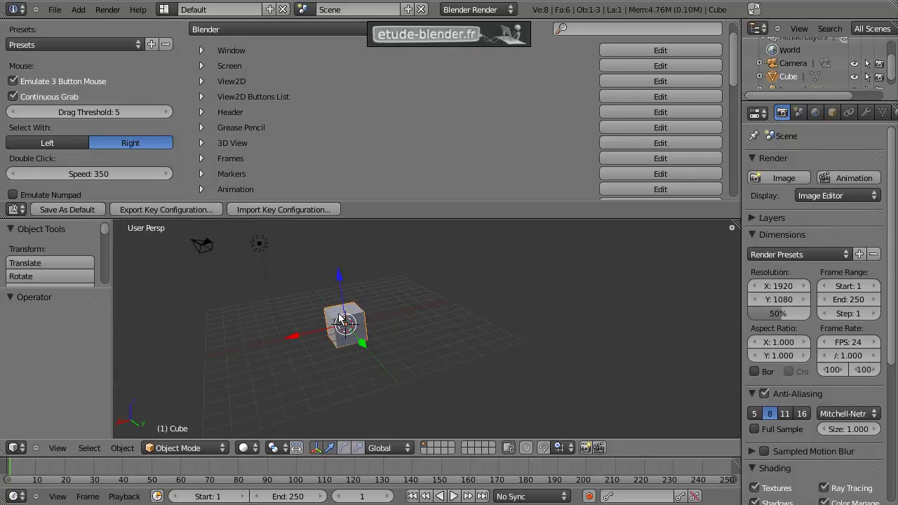
{"action": "left_click_drag", "start_coordinate": [356, 321], "coordinate": [200, 266], "text": "alt"}
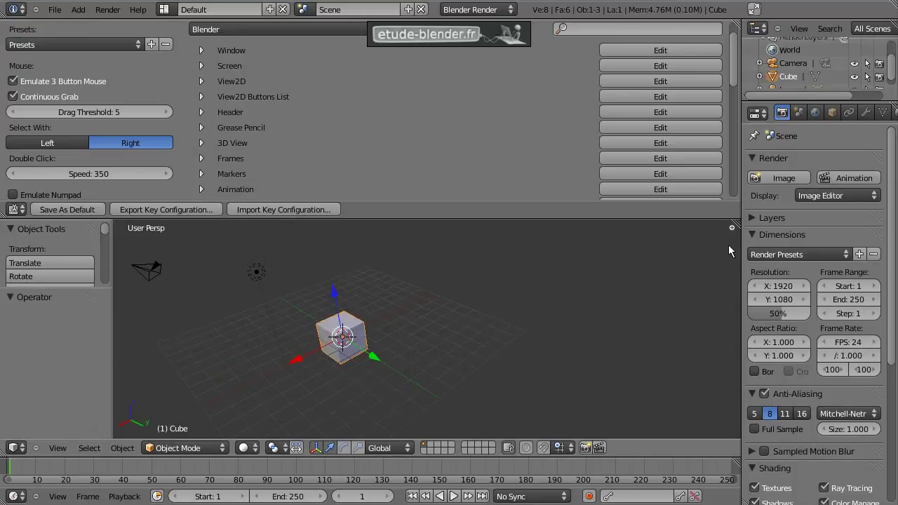
{"action": "left_click_drag", "start_coordinate": [737, 227], "coordinate": [726, 150]}
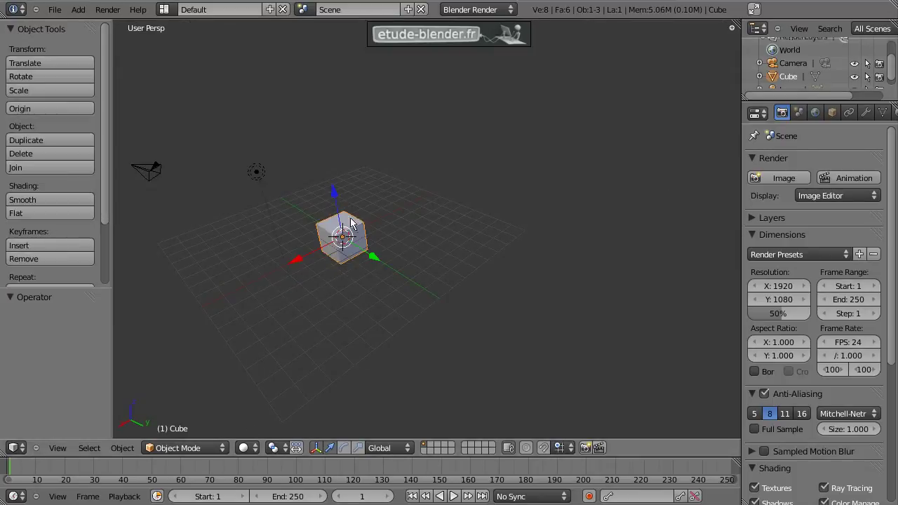
Step: Place the 3D cursor away from the cube at about X -4.97, Y -1.85, Z 3.57
{"action": "left_click", "coordinate": [387, 167]}
{"action": "left_click", "coordinate": [421, 207]}
{"action": "left_click_drag", "start_coordinate": [426, 240], "coordinate": [409, 242], "text": "alt"}
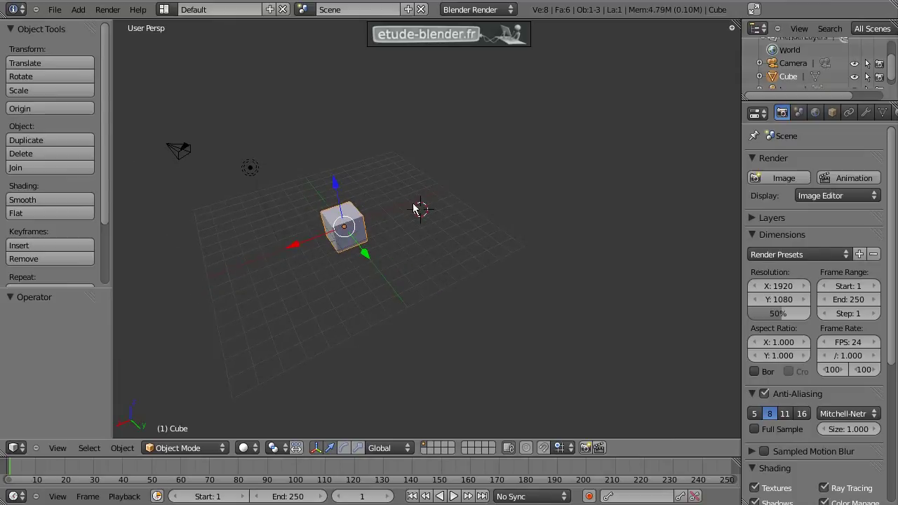
{"action": "middle_click_drag", "start_coordinate": [375, 176], "coordinate": [289, 194]}
{"action": "left_click", "coordinate": [439, 244]}
{"action": "middle_click_drag", "start_coordinate": [420, 194], "coordinate": [412, 158]}
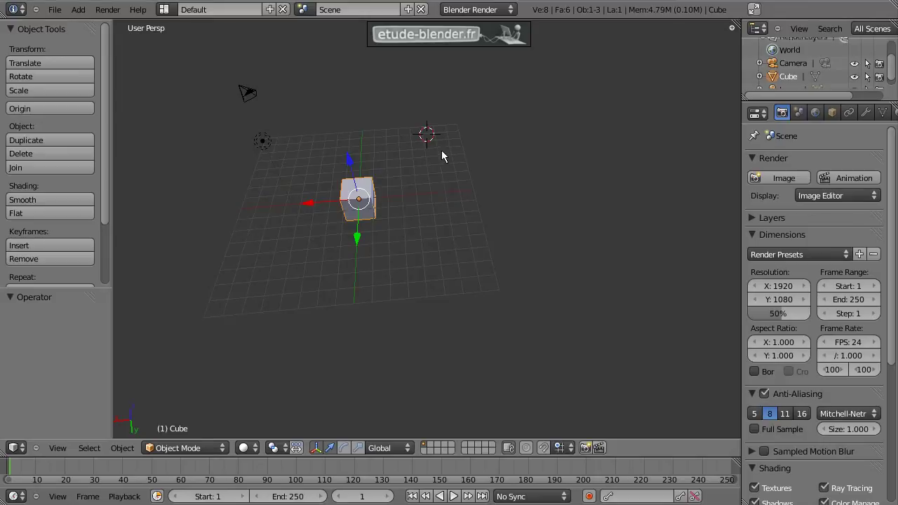
Step: Add a cube mesh at the 3D cursor
{"action": "key", "text": "shift+a"}
{"action": "mouse_move", "coordinate": [442, 151]}
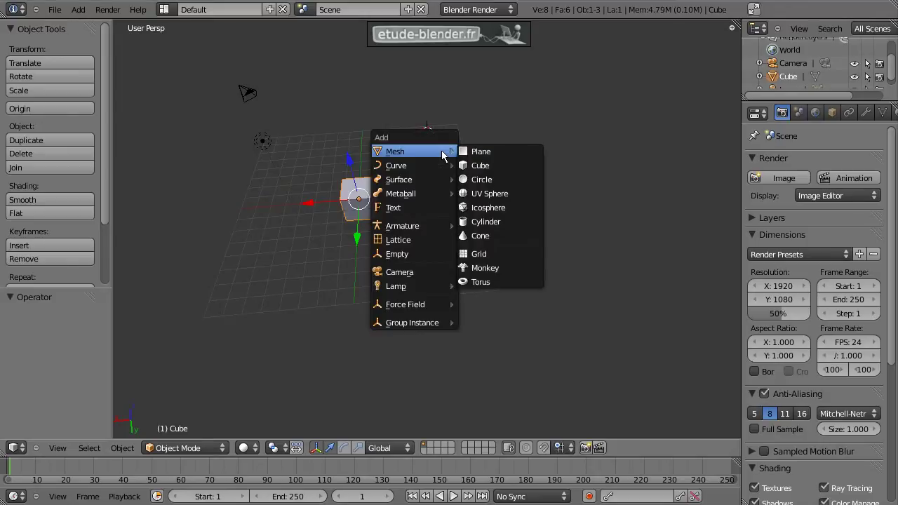
{"action": "left_click", "coordinate": [491, 166]}
Step: Add a Monkey mesh with the 3D cursor placed at about X 3.76, Y -2.46, Z 2.90
{"action": "middle_click_drag", "start_coordinate": [403, 114], "coordinate": [372, 173]}
{"action": "key", "text": "shift+a"}
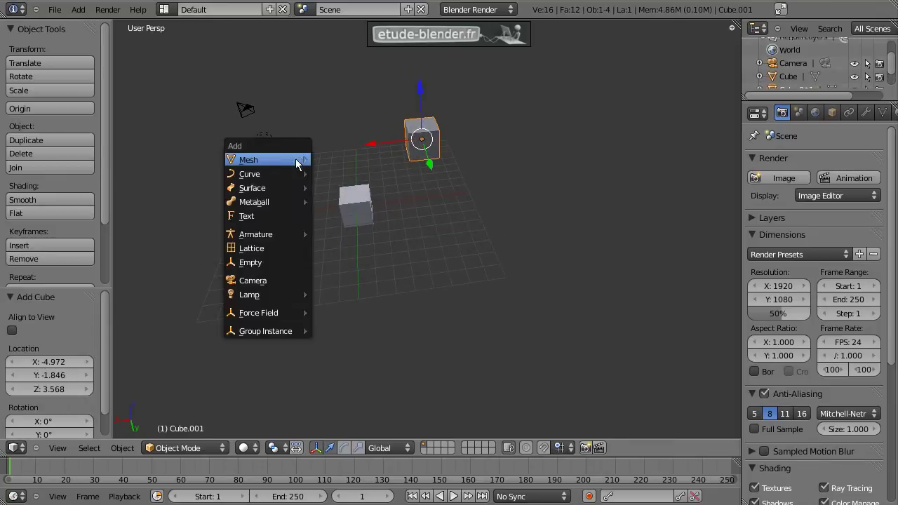
{"action": "mouse_move", "coordinate": [300, 160]}
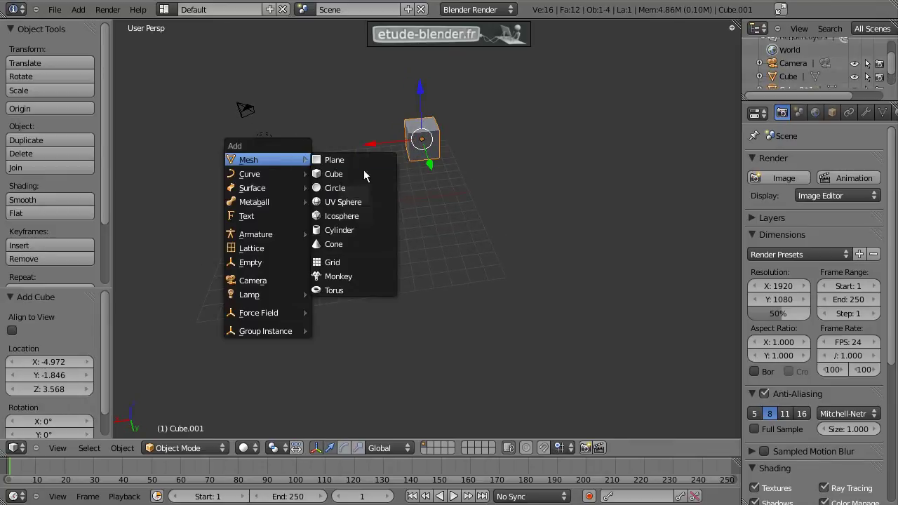
{"action": "left_click", "coordinate": [353, 281]}
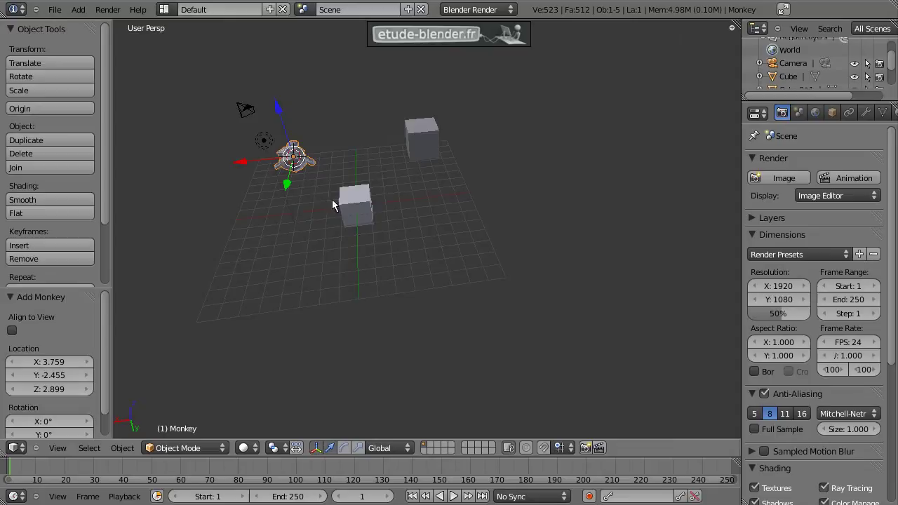
Step: Compare the two cubes and the monkey in orthographic and perspective projection
{"action": "middle_click_drag", "start_coordinate": [359, 195], "coordinate": [367, 170]}
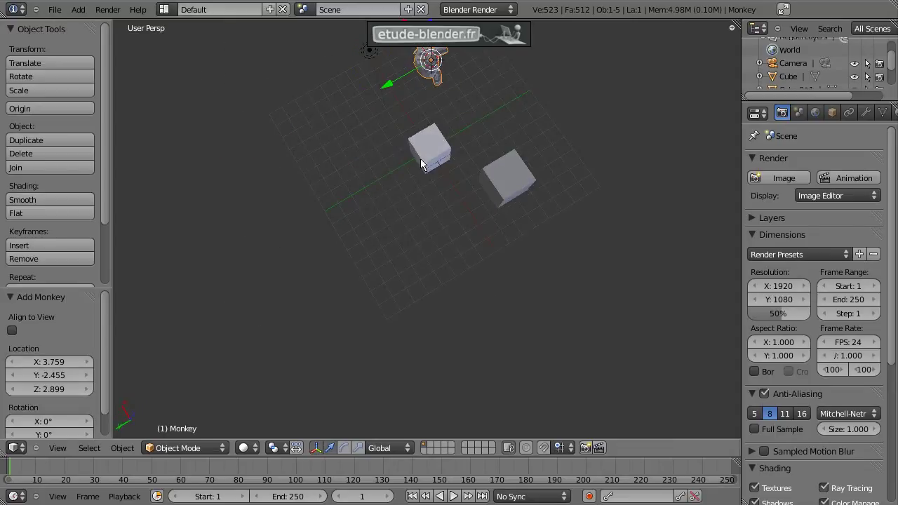
{"action": "middle_click_drag", "start_coordinate": [419, 163], "coordinate": [434, 103]}
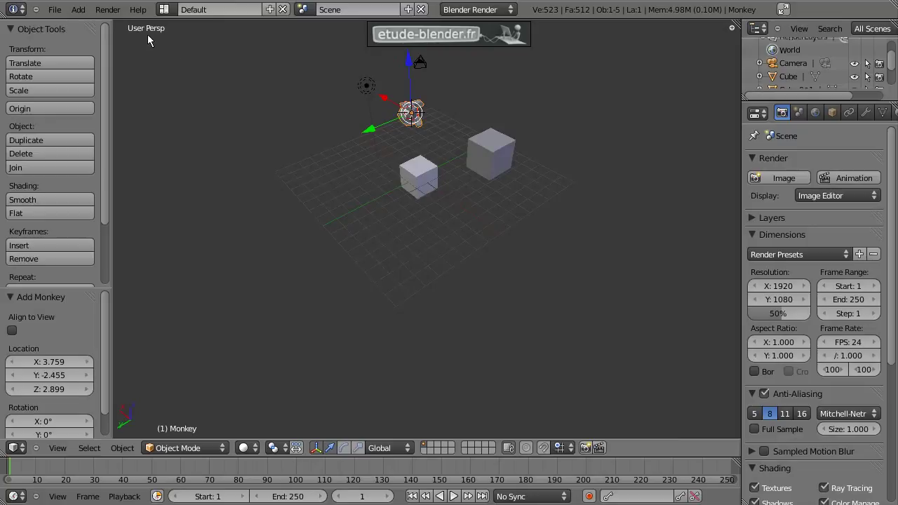
{"action": "mouse_move", "coordinate": [442, 171]}
{"action": "middle_mouse_down"}
{"action": "mouse_move", "coordinate": [417, 180]}
{"action": "mouse_move", "coordinate": [431, 186]}
{"action": "mouse_move", "coordinate": [451, 178]}
{"action": "middle_mouse_up"}
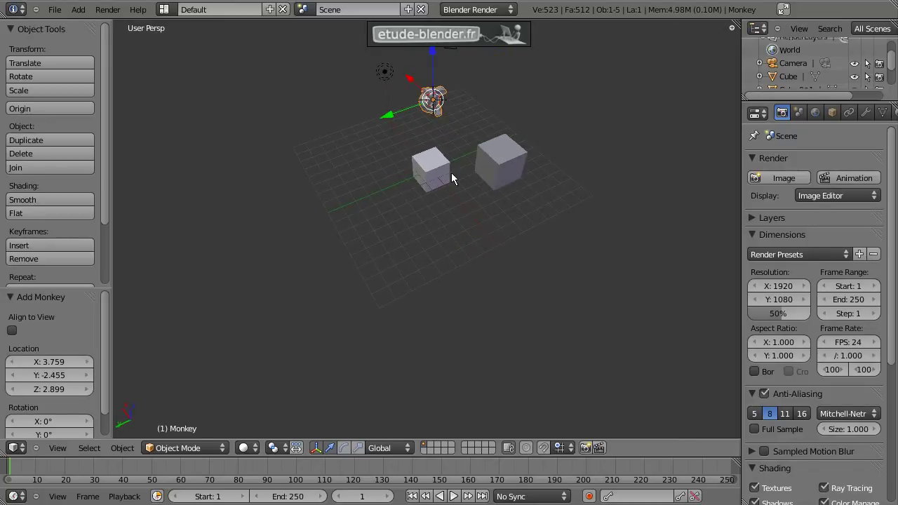
{"action": "key", "text": "KP_5"}
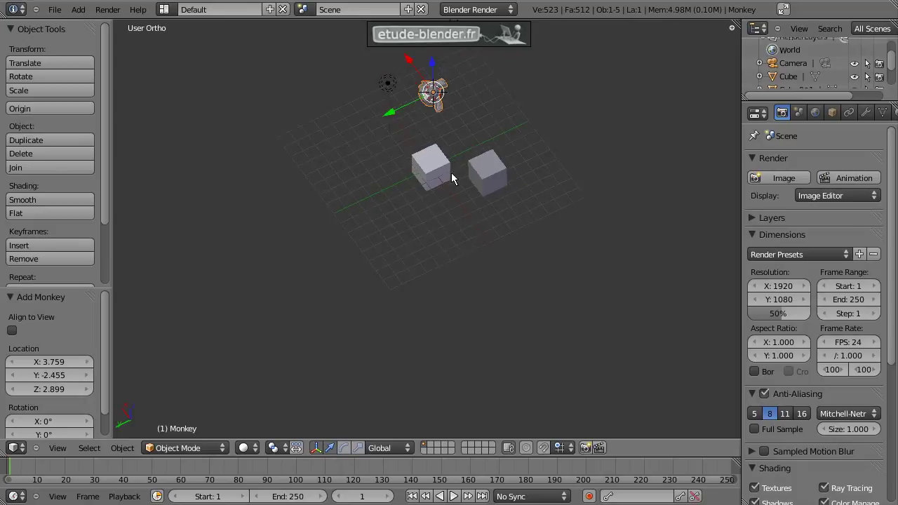
{"action": "key", "text": "KP_5"}
Step: Duplicate the added cube in top view and place the copy about 0.26 along X and 27.99 along Y away
{"action": "scroll", "coordinate": [439, 167], "scroll_direction": "down", "scroll_amount": 2}
{"action": "right_click", "coordinate": [479, 184]}
{"action": "middle_click_drag", "start_coordinate": [512, 185], "coordinate": [531, 236]}
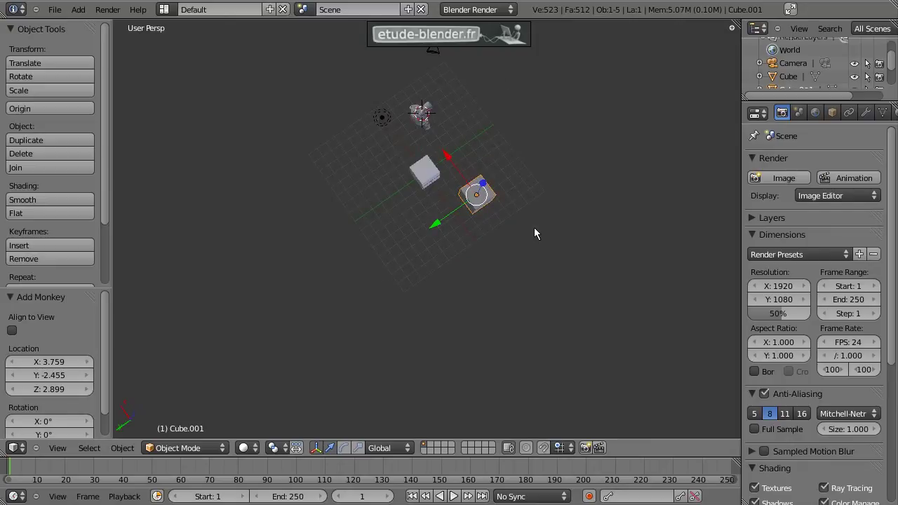
{"action": "middle_click_drag", "start_coordinate": [428, 212], "coordinate": [386, 174]}
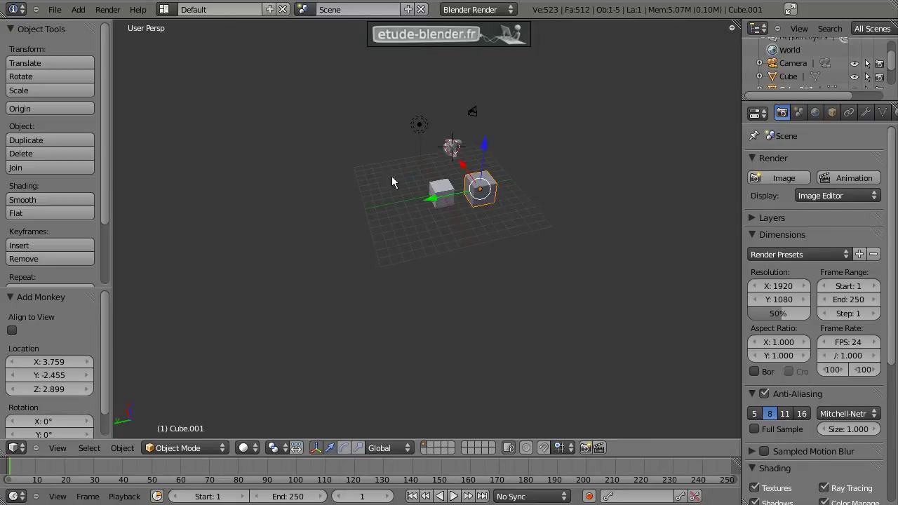
{"action": "key", "text": "KP_7"}
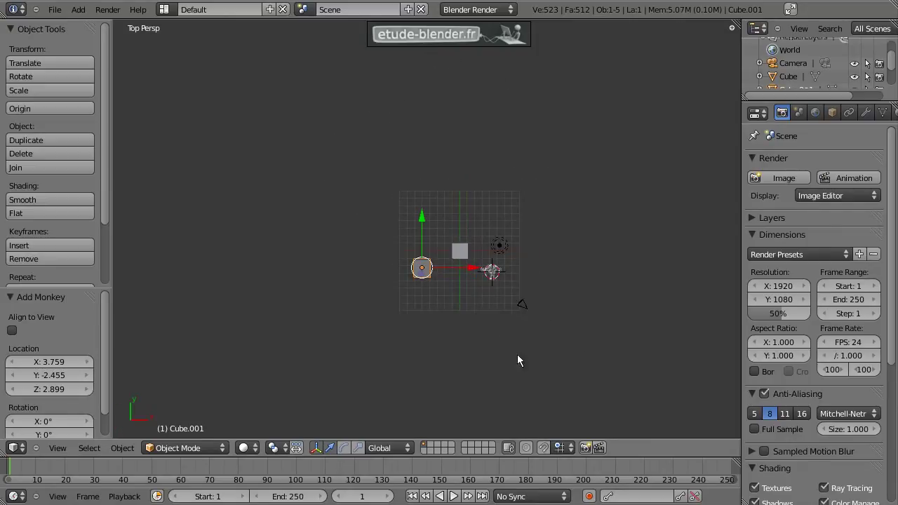
{"action": "key", "text": "shift+d"}
{"action": "left_click", "coordinate": [492, 130]}
Step: Compare how the distant duplicated cube appears in orthographic and perspective projection
{"action": "middle_click_drag", "start_coordinate": [494, 135], "coordinate": [498, 183]}
{"action": "scroll", "coordinate": [463, 246], "scroll_direction": "up", "scroll_amount": 3}
{"action": "scroll", "coordinate": [507, 164], "scroll_direction": "up", "scroll_amount": 2}
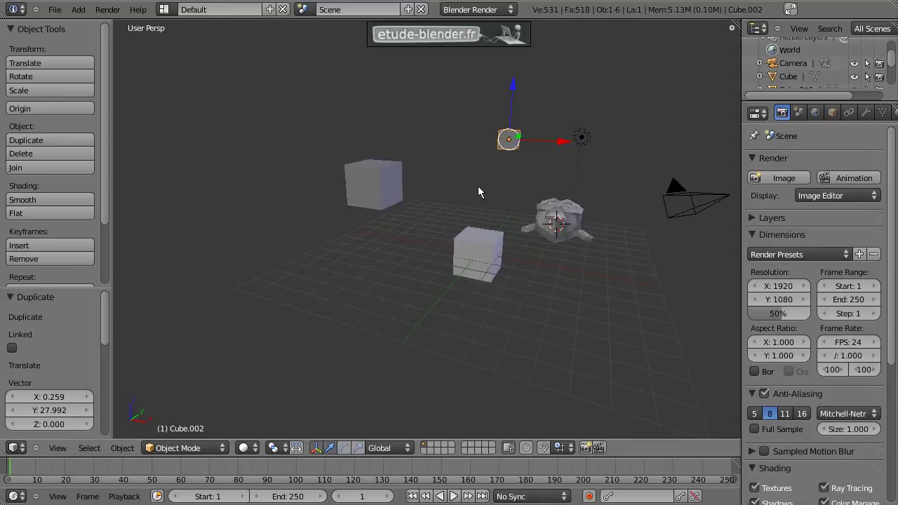
{"action": "key", "text": "KP_5"}
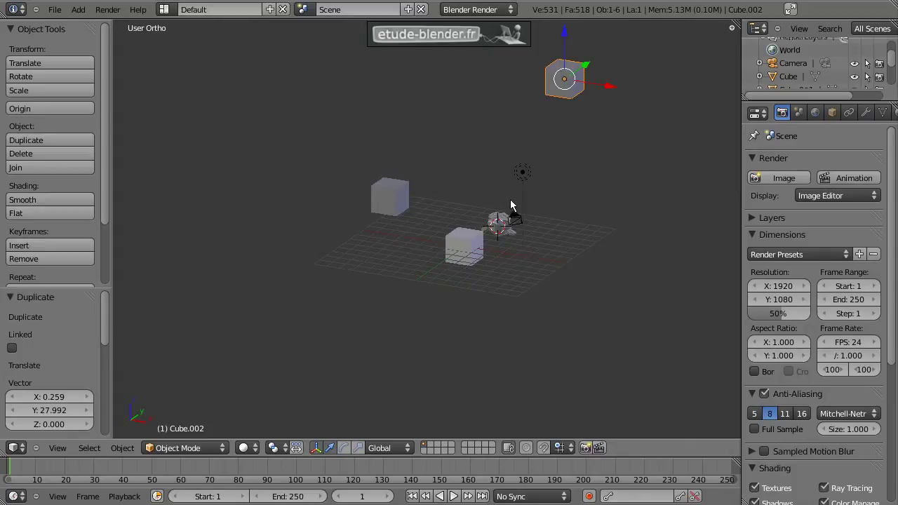
{"action": "key", "text": "KP_5"}
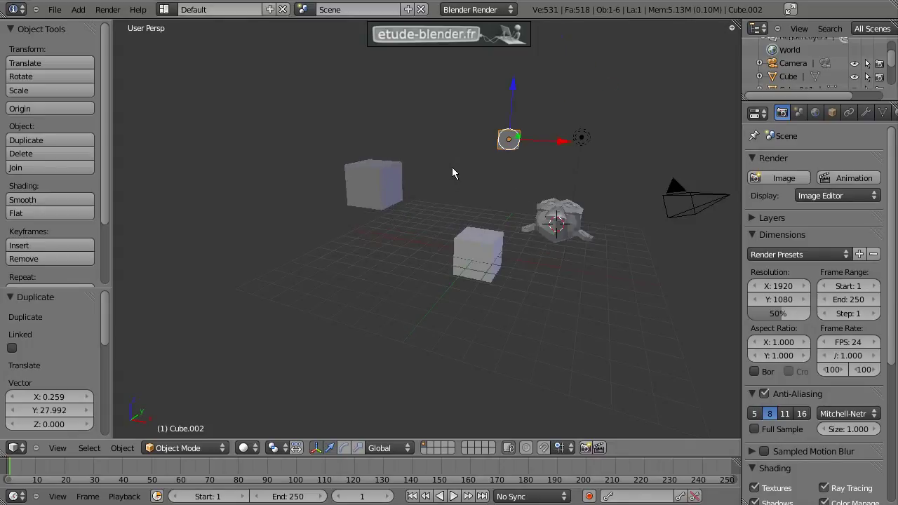
Step: Examine the scene in perspective from the front, back, right, left, top and bottom views
{"action": "middle_click_drag", "start_coordinate": [491, 195], "coordinate": [333, 260]}
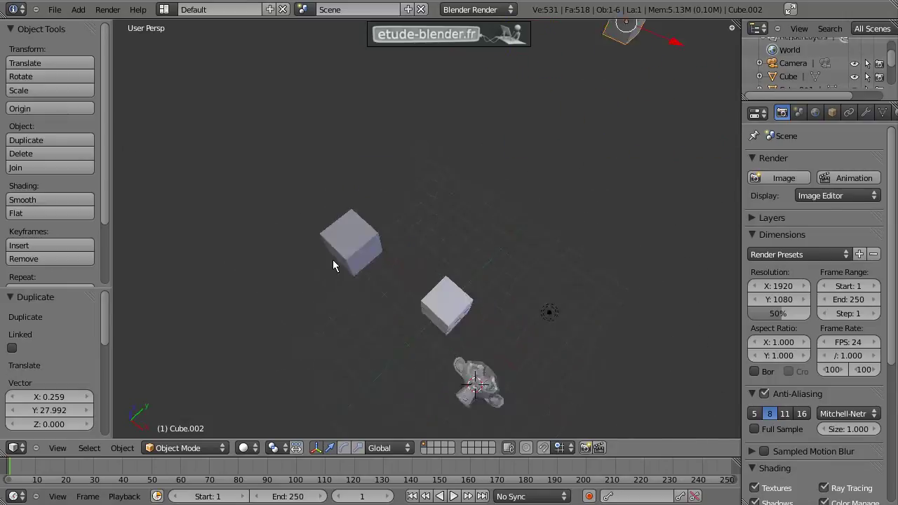
{"action": "scroll", "coordinate": [334, 257], "scroll_direction": "down", "scroll_amount": 3}
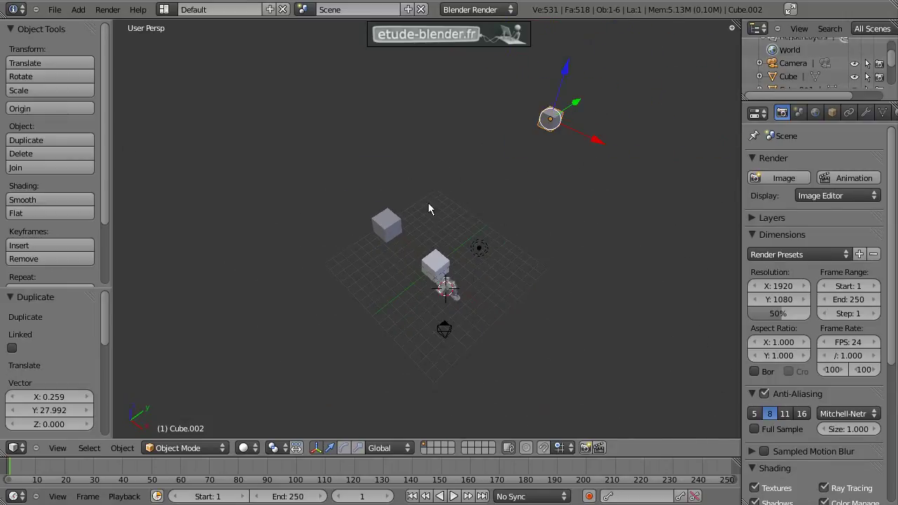
{"action": "scroll", "coordinate": [430, 202], "scroll_direction": "down", "scroll_amount": 1}
{"action": "key", "text": "KP_1"}
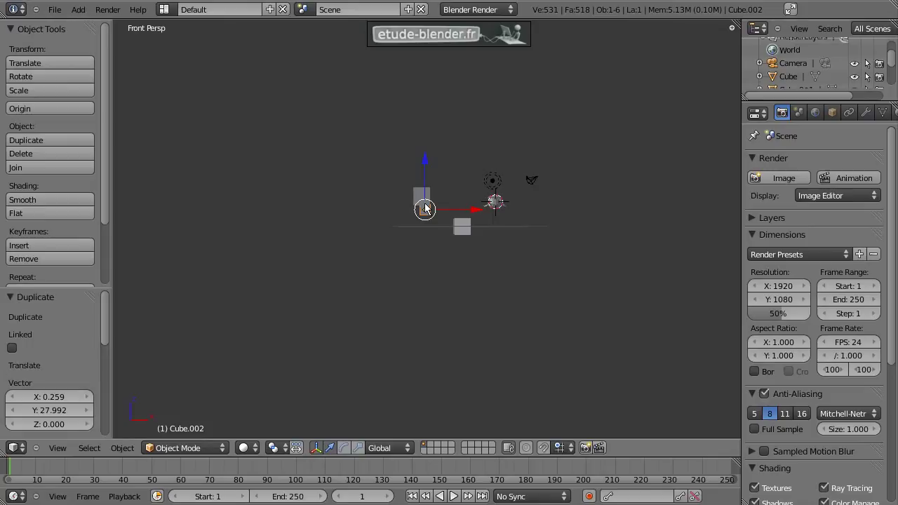
{"action": "scroll", "coordinate": [458, 208], "scroll_direction": "up", "scroll_amount": 6}
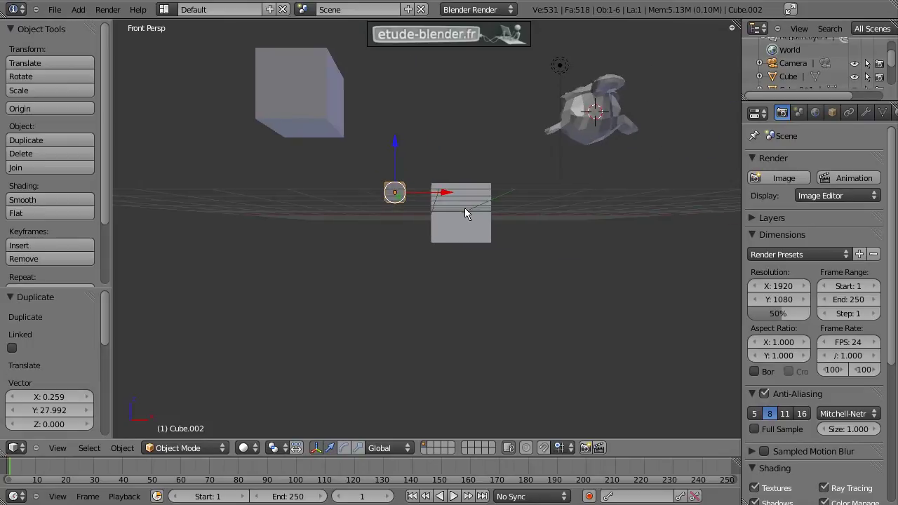
{"action": "key", "text": "ctrl+KP_1"}
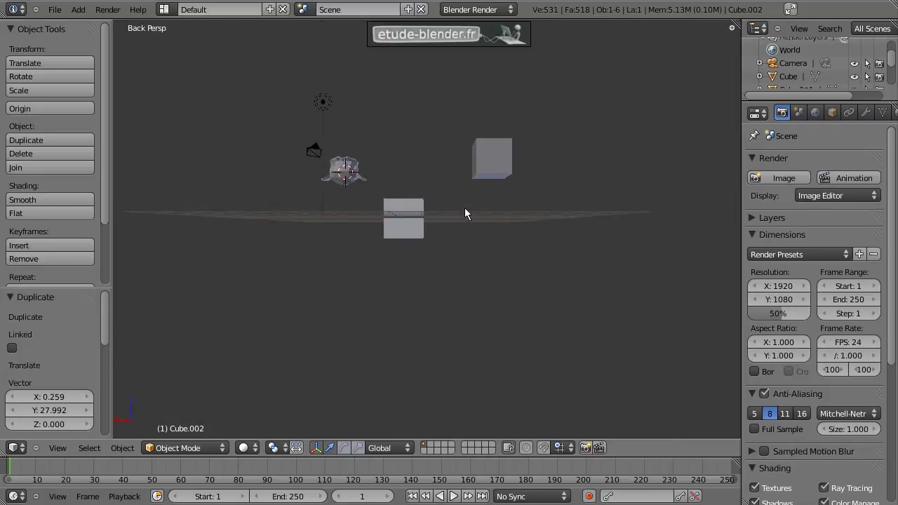
{"action": "key", "text": "KP_3"}
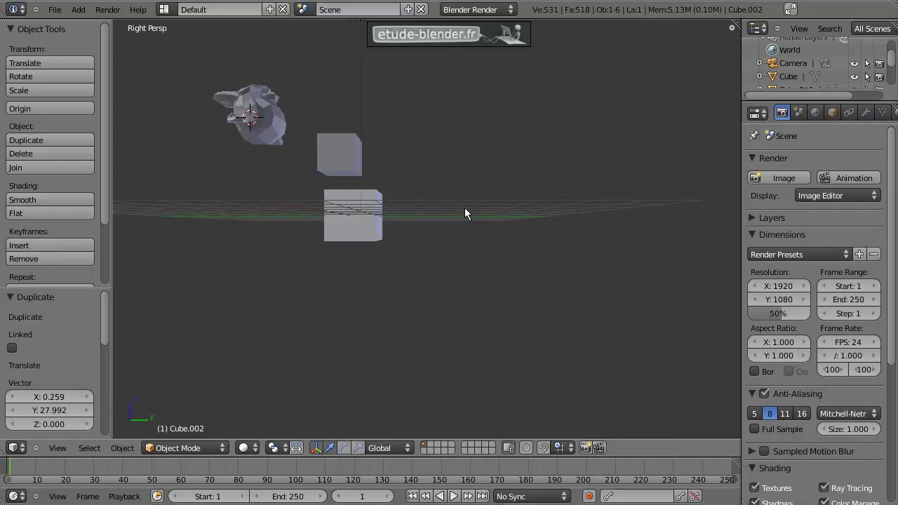
{"action": "key", "text": "ctrl+KP_3"}
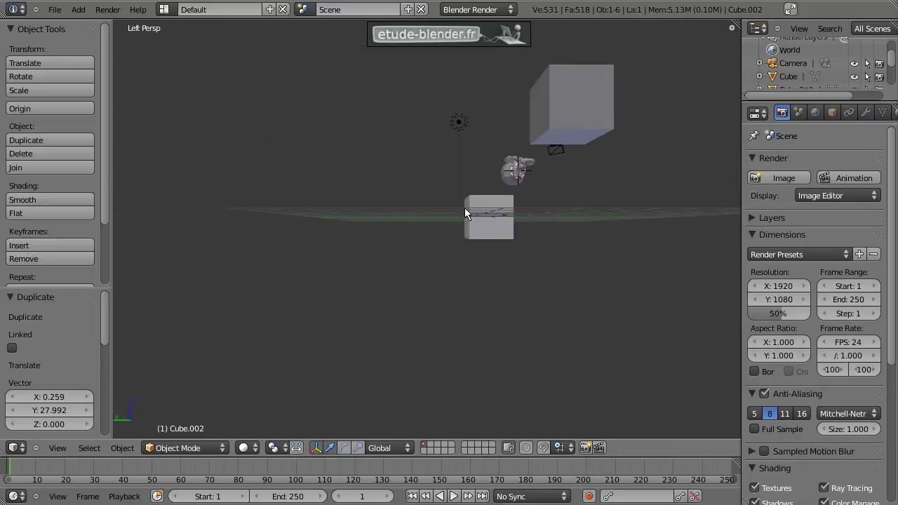
{"action": "key", "text": "KP_7"}
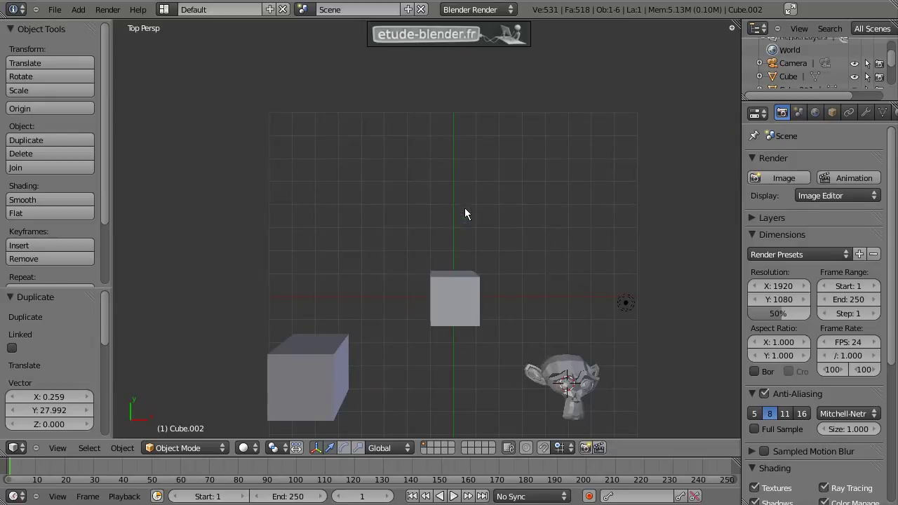
{"action": "key", "text": "ctrl+KP_7"}
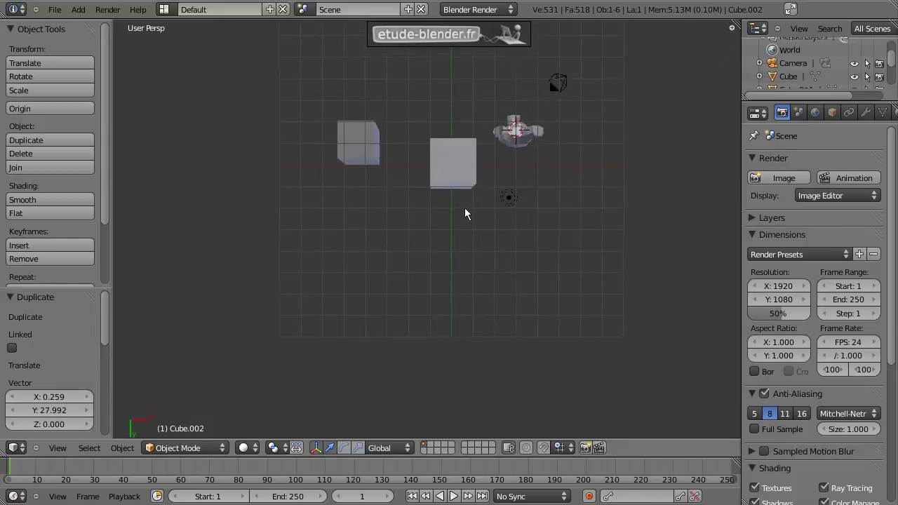
{"action": "middle_click_drag", "start_coordinate": [466, 207], "coordinate": [428, 205]}
Step: Split the 3D view into two stacked areas and show the User Preferences editor in the upper one
{"action": "left_click_drag", "start_coordinate": [740, 31], "coordinate": [736, 208]}
{"action": "left_click", "coordinate": [13, 199]}
{"action": "left_click", "coordinate": [13, 199]}
{"action": "left_click", "coordinate": [14, 197]}
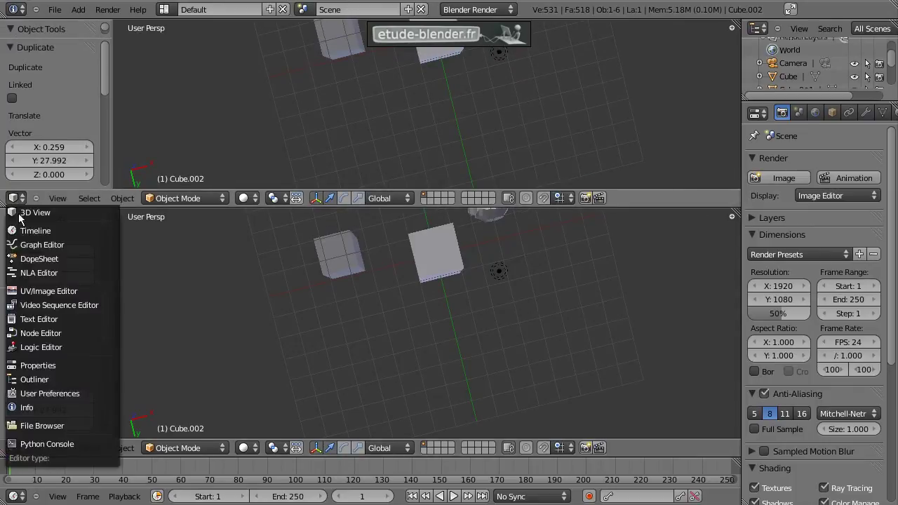
{"action": "left_click", "coordinate": [59, 394]}
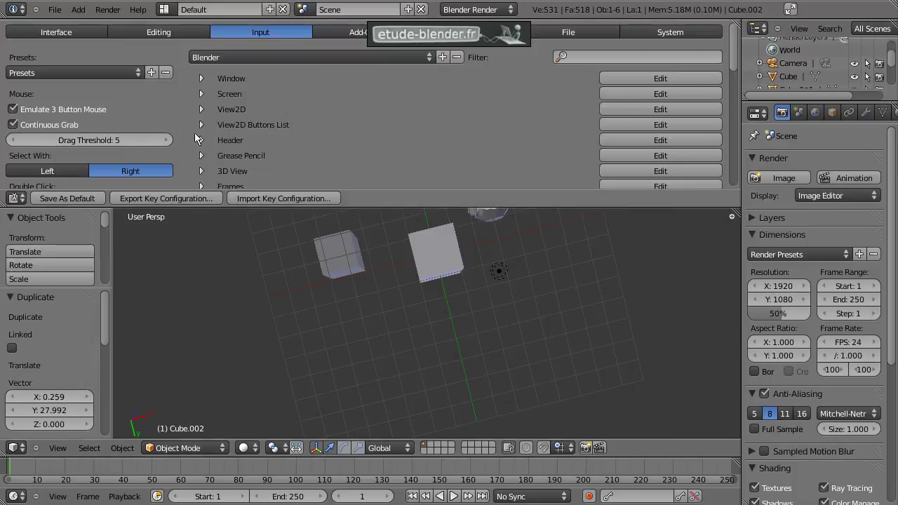
Step: Enable Auto Perspective in the interface preferences and merge the preferences area back into the 3D view
{"action": "scroll", "coordinate": [308, 137], "scroll_direction": "down", "scroll_amount": 5}
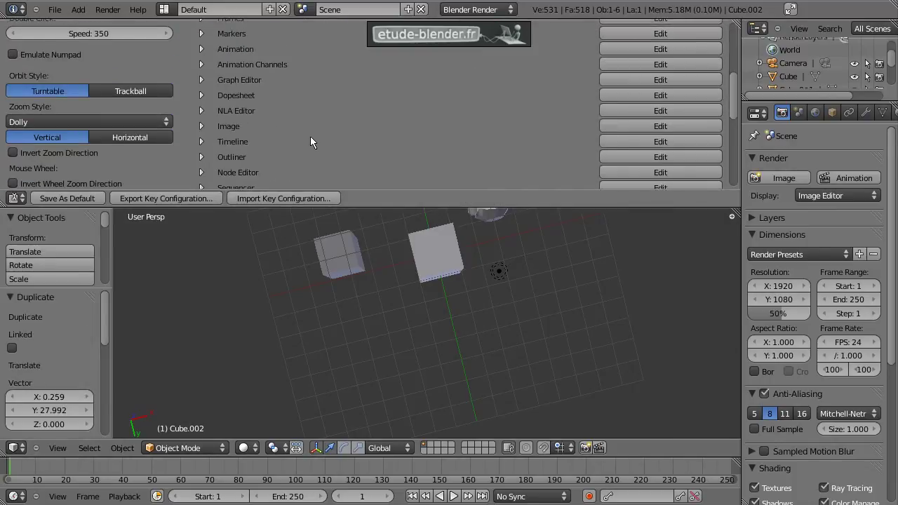
{"action": "scroll", "coordinate": [252, 129], "scroll_direction": "up", "scroll_amount": 6}
{"action": "left_click", "coordinate": [73, 33]}
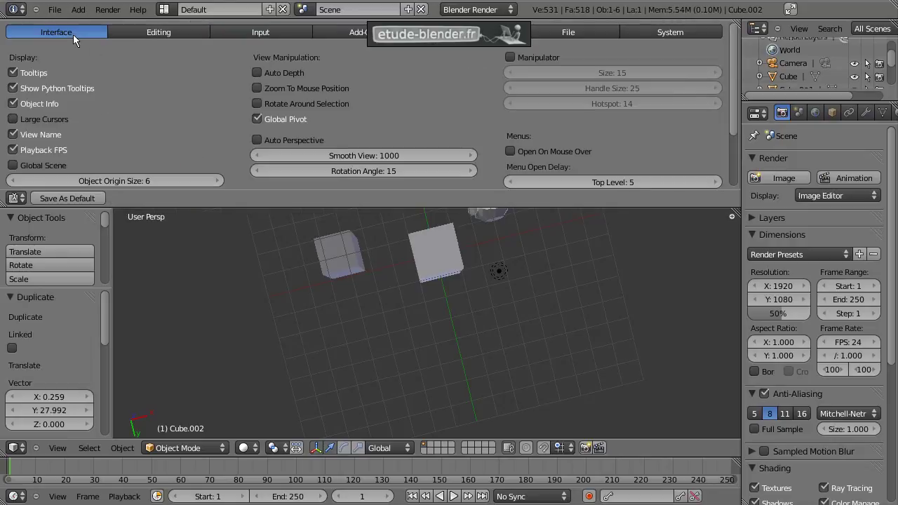
{"action": "left_click", "coordinate": [258, 140]}
{"action": "left_click_drag", "start_coordinate": [735, 215], "coordinate": [734, 175]}
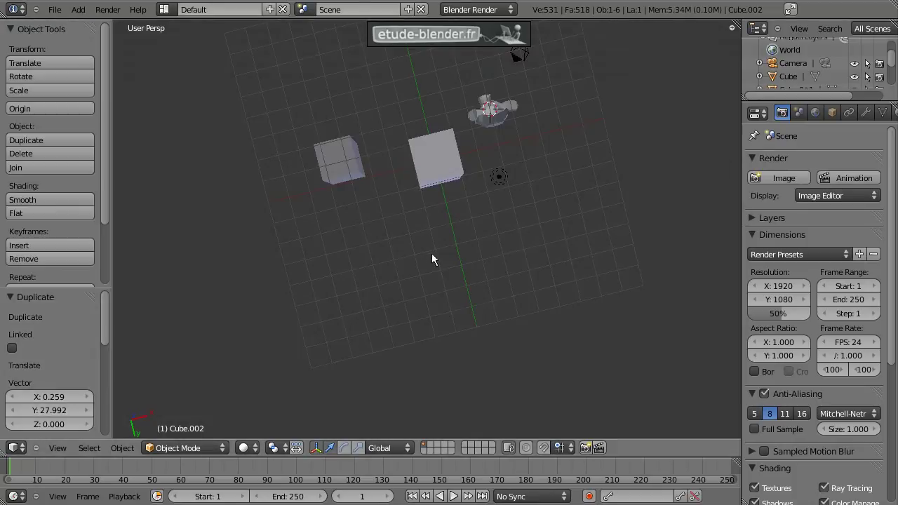
Step: Check how the projection behaves with Auto Perspective when alternating between the front and top views and free orbiting
{"action": "key", "text": "KP_1"}
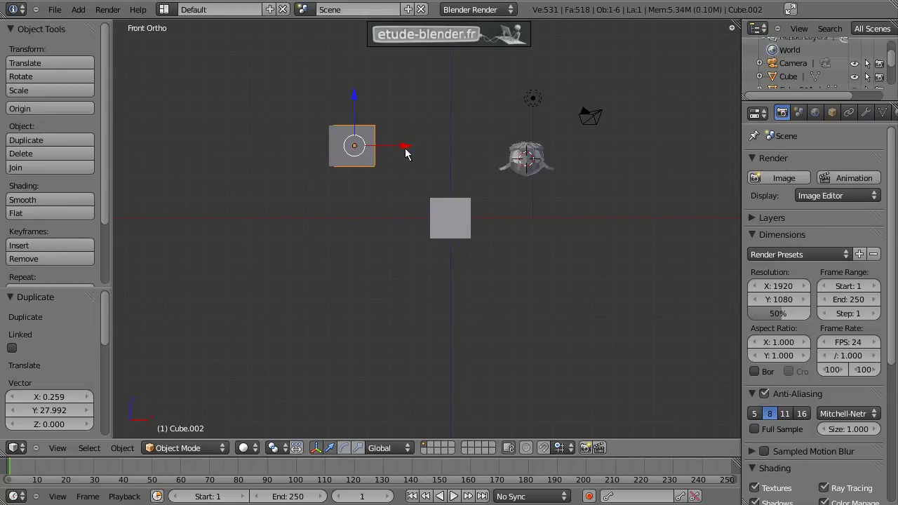
{"action": "middle_click_drag", "start_coordinate": [460, 146], "coordinate": [512, 175]}
{"action": "key", "text": "KP_7"}
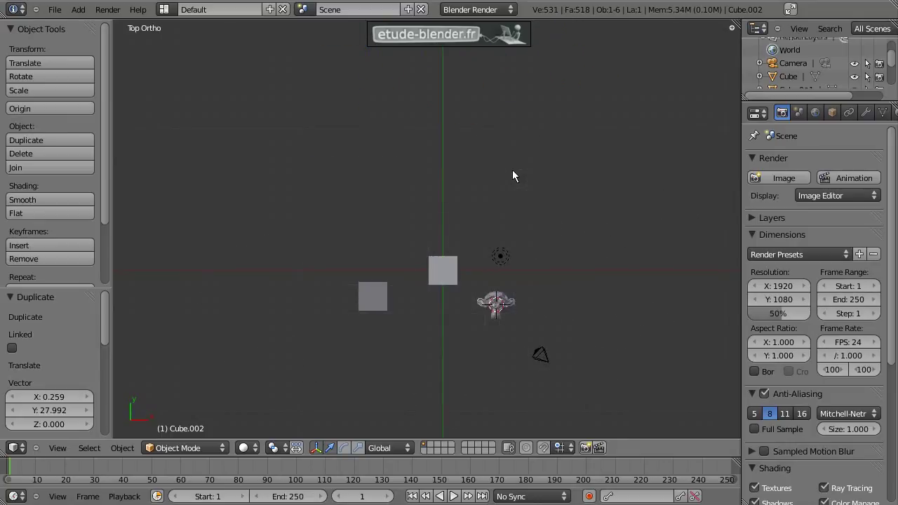
{"action": "middle_click_drag", "start_coordinate": [433, 252], "coordinate": [383, 204]}
{"action": "scroll", "coordinate": [383, 204], "scroll_direction": "up", "scroll_amount": 4}
Step: Rotate the monkey freely by about 72 degrees
{"action": "right_click", "coordinate": [475, 251]}
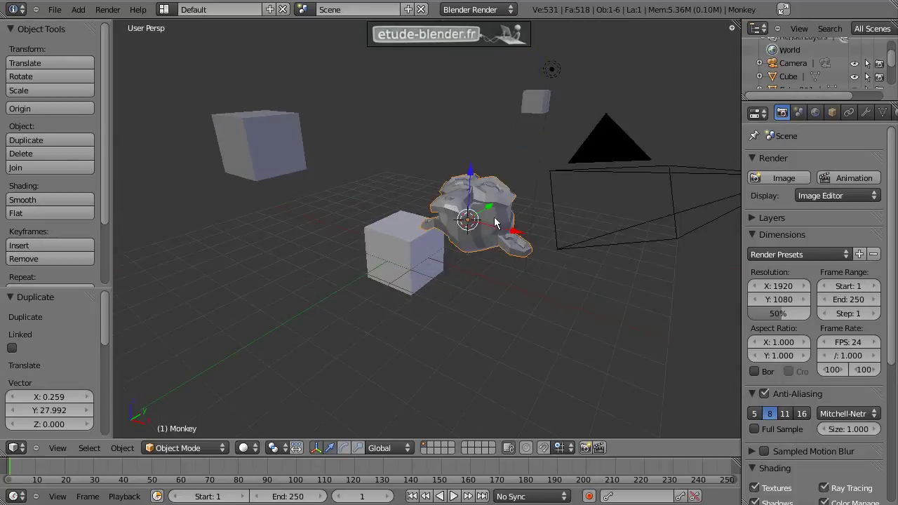
{"action": "key", "text": "r"}
{"action": "key", "text": "r"}
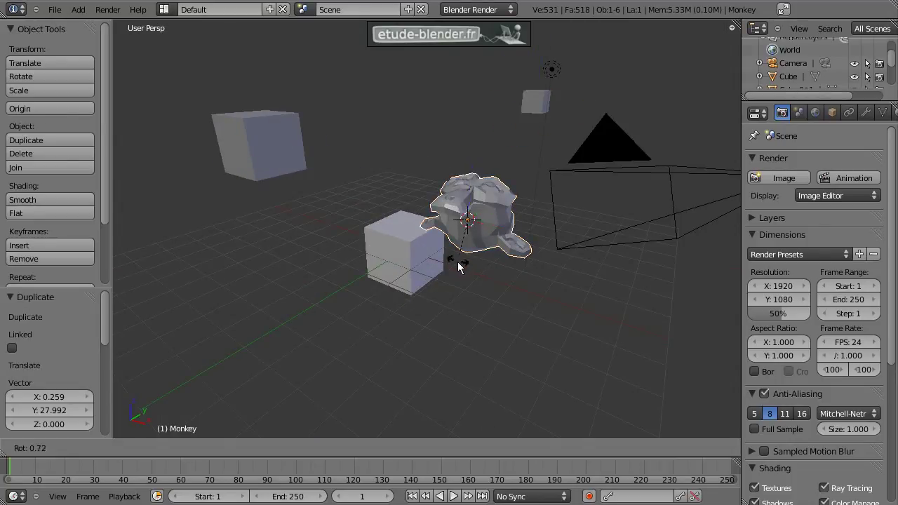
{"action": "left_click", "coordinate": [463, 355]}
Step: Examine the rotated monkey and the cubes in perspective, both close up and from a distance
{"action": "scroll", "coordinate": [484, 302], "scroll_direction": "down", "scroll_amount": 5}
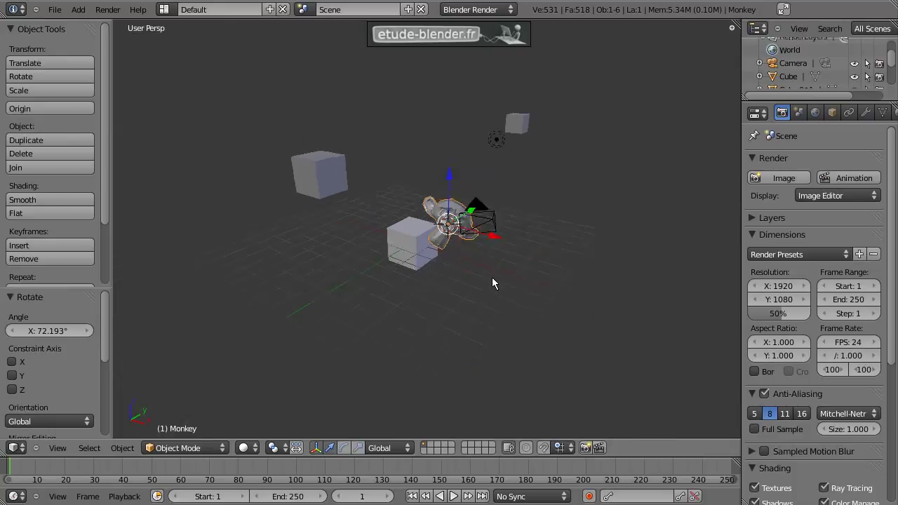
{"action": "scroll", "coordinate": [452, 266], "scroll_direction": "up", "scroll_amount": 3}
{"action": "mouse_move", "coordinate": [455, 260]}
{"action": "middle_mouse_down"}
{"action": "mouse_move", "coordinate": [387, 235]}
{"action": "mouse_move", "coordinate": [443, 251]}
{"action": "mouse_move", "coordinate": [449, 244]}
{"action": "middle_mouse_up"}
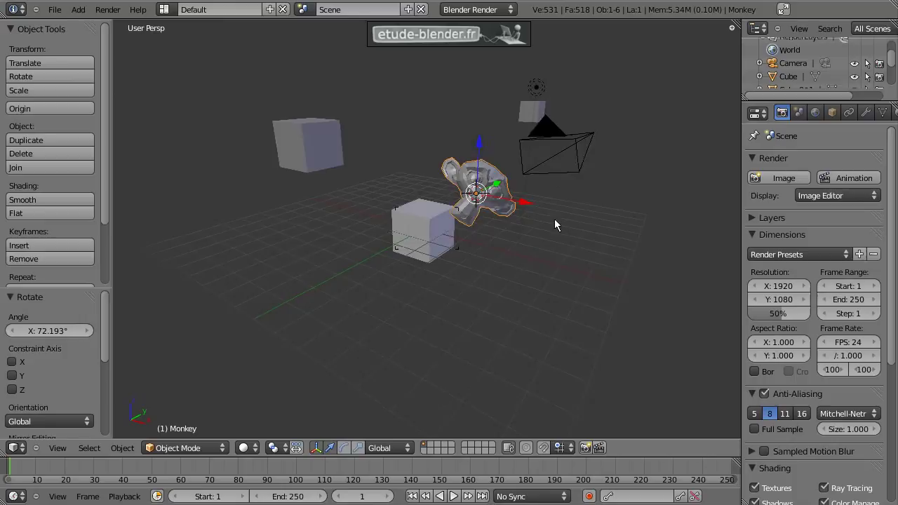
{"action": "scroll", "coordinate": [422, 225], "scroll_direction": "up", "scroll_amount": 4}
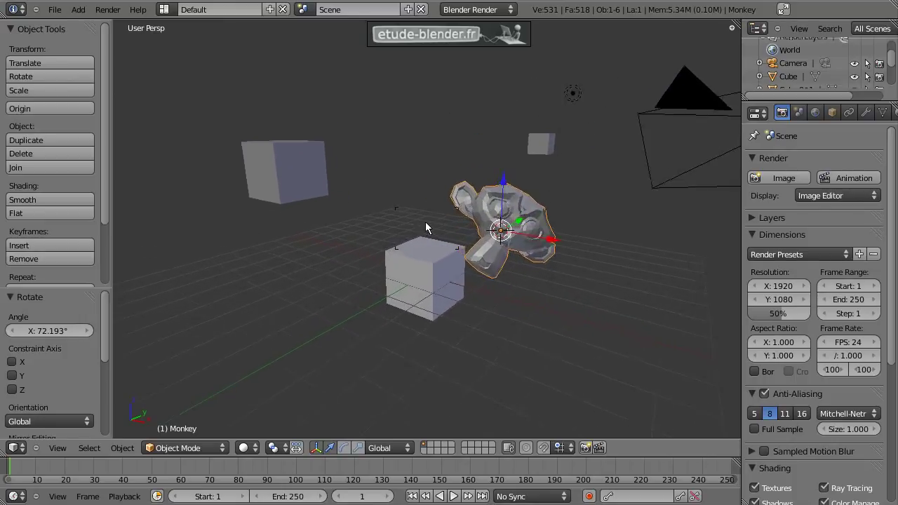
{"action": "scroll", "coordinate": [466, 170], "scroll_direction": "down", "scroll_amount": 6}
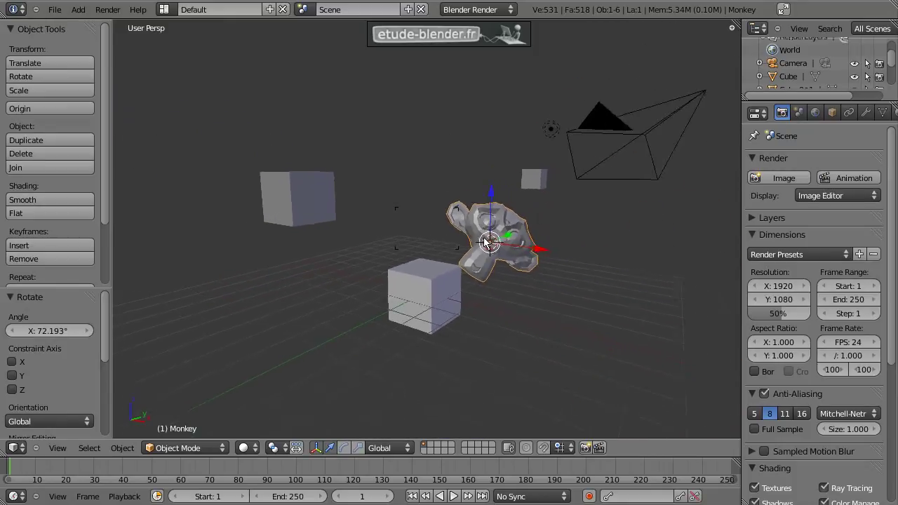
{"action": "scroll", "coordinate": [486, 241], "scroll_direction": "up", "scroll_amount": 4}
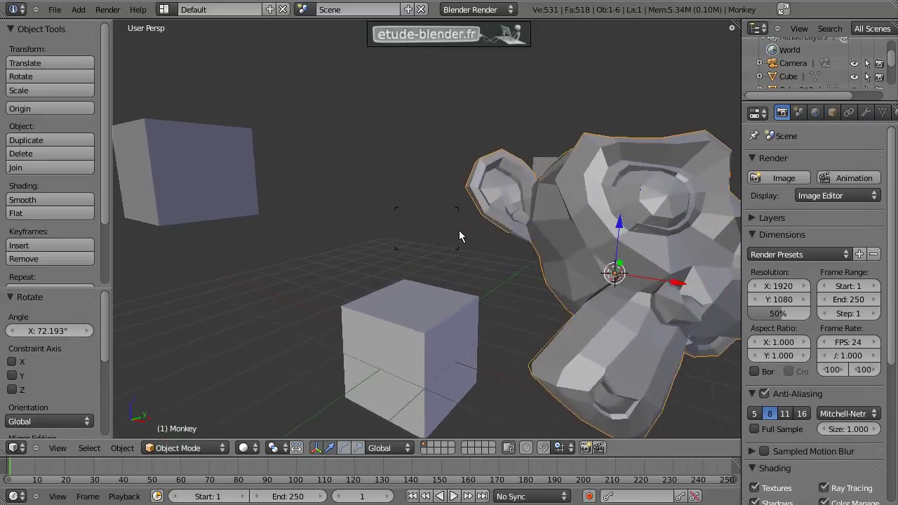
{"action": "scroll", "coordinate": [456, 226], "scroll_direction": "up", "scroll_amount": 2}
{"action": "scroll", "coordinate": [455, 231], "scroll_direction": "down", "scroll_amount": 4}
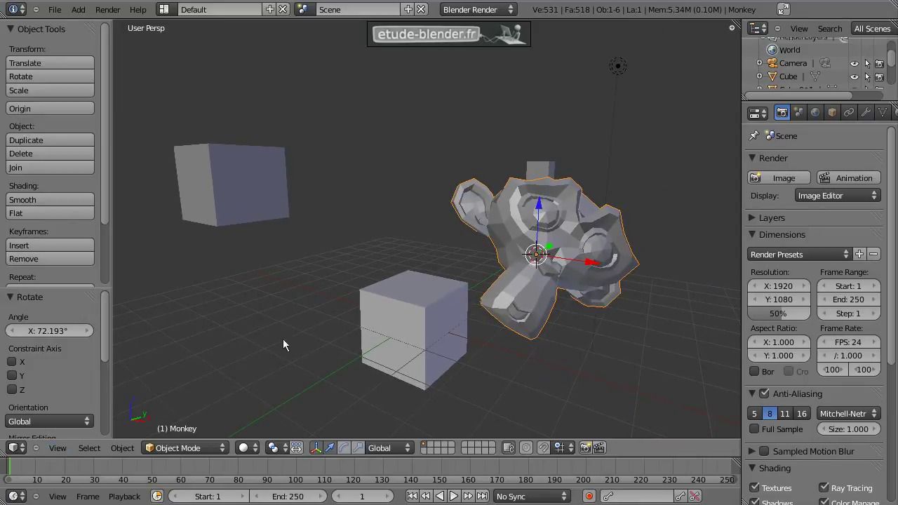
{"action": "scroll", "coordinate": [329, 309], "scroll_direction": "down", "scroll_amount": 4}
{"action": "scroll", "coordinate": [329, 310], "scroll_direction": "up", "scroll_amount": 5}
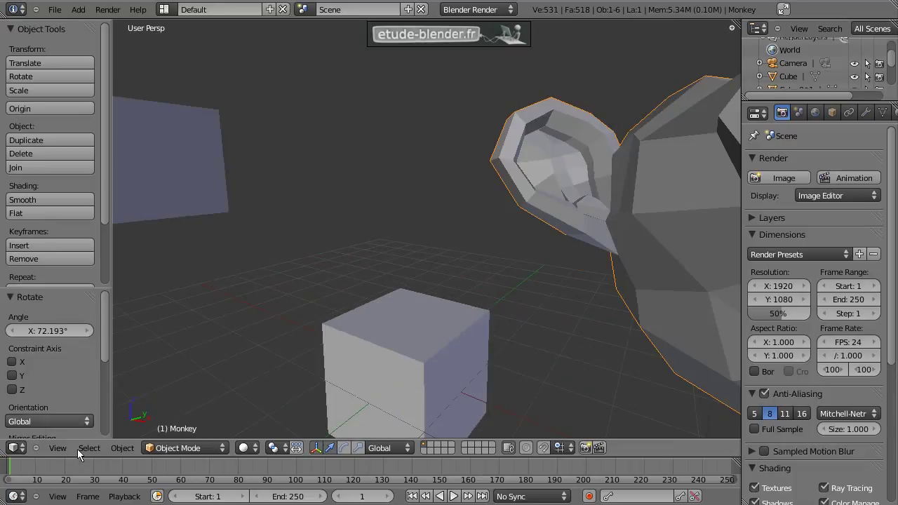
{"action": "scroll", "coordinate": [410, 269], "scroll_direction": "down", "scroll_amount": 5}
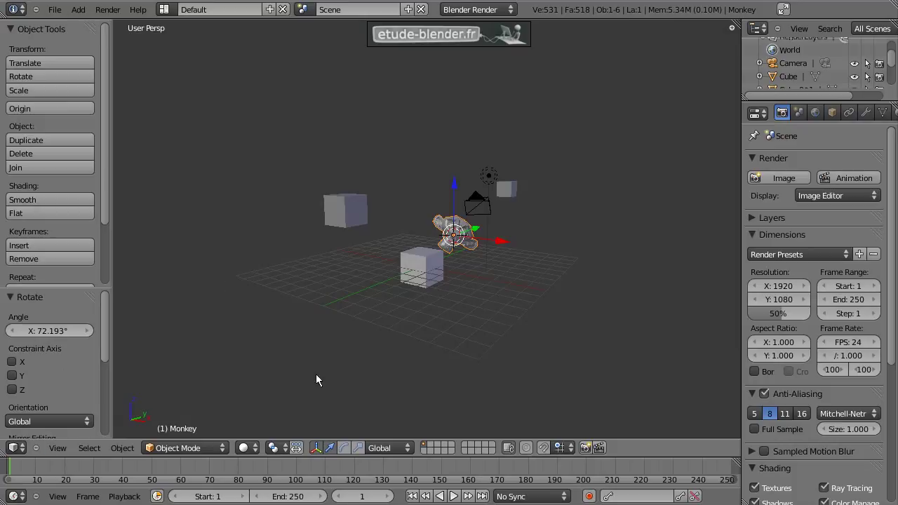
Step: Turn on Quad View and orbit its camera view to a free angle on the monkey and cube
{"action": "left_click", "coordinate": [59, 449]}
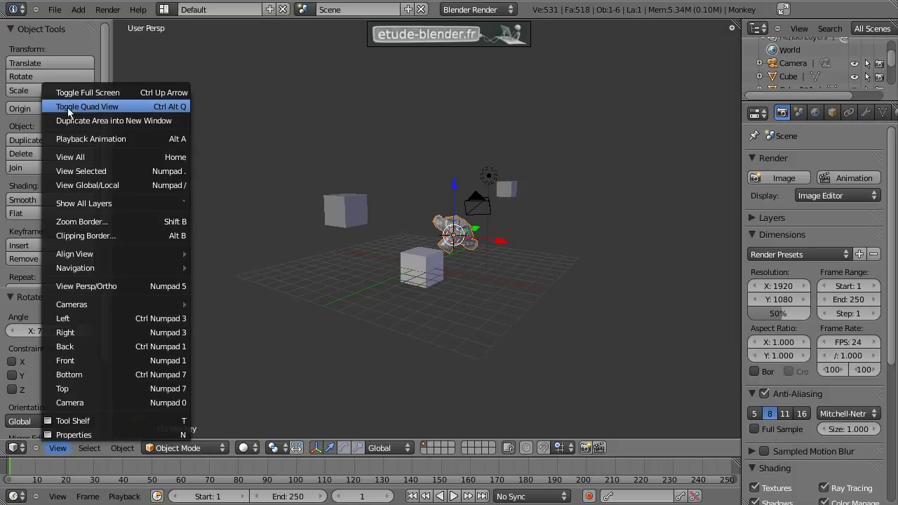
{"action": "left_click", "coordinate": [115, 105]}
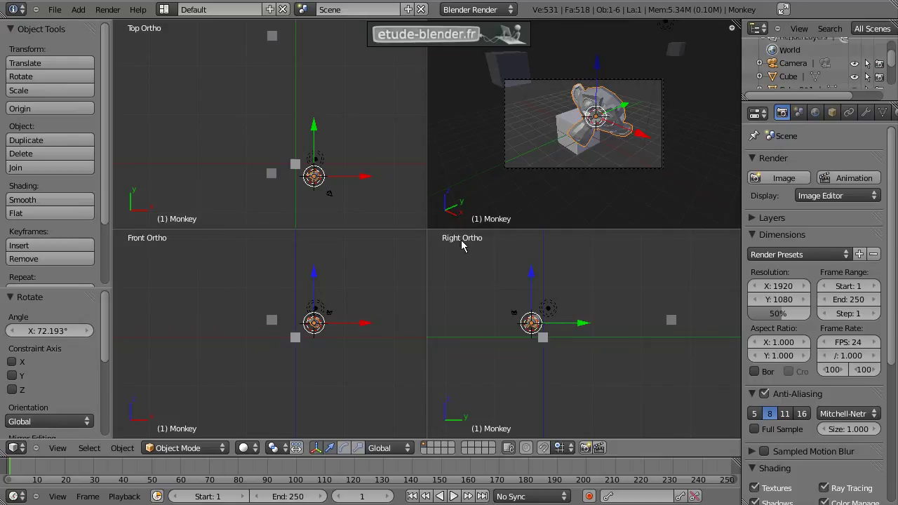
{"action": "middle_click_drag", "start_coordinate": [575, 113], "coordinate": [565, 217]}
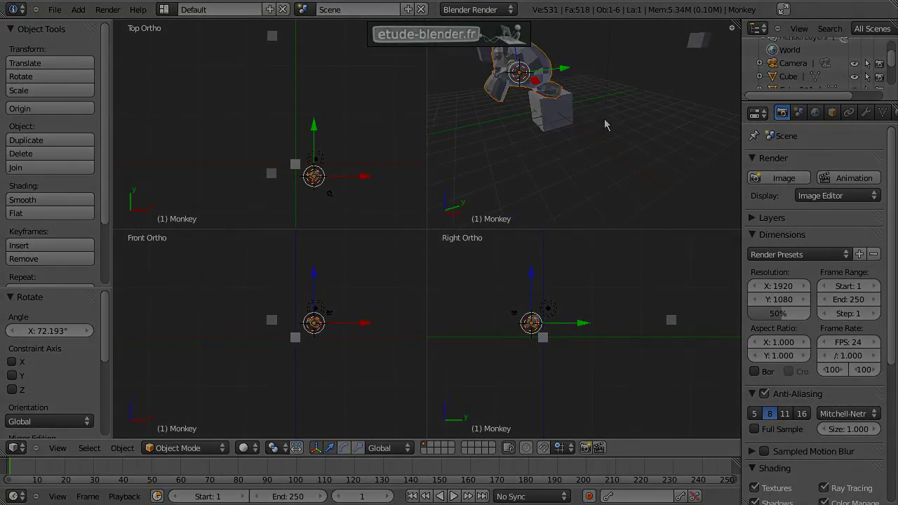